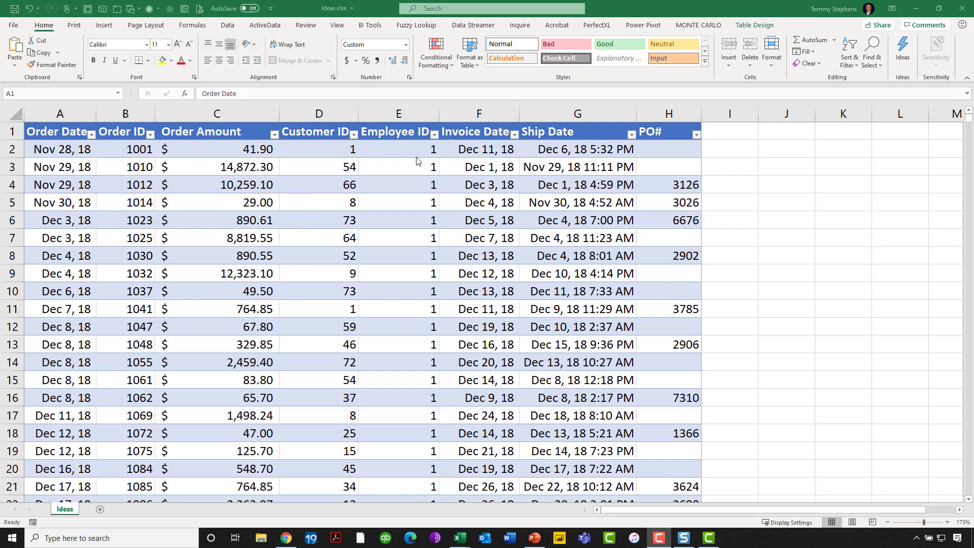
Run Ideas on the order table to get suggested charts, including Order Amount by Order ID.
{"action": "left_click", "coordinate": [412, 218]}
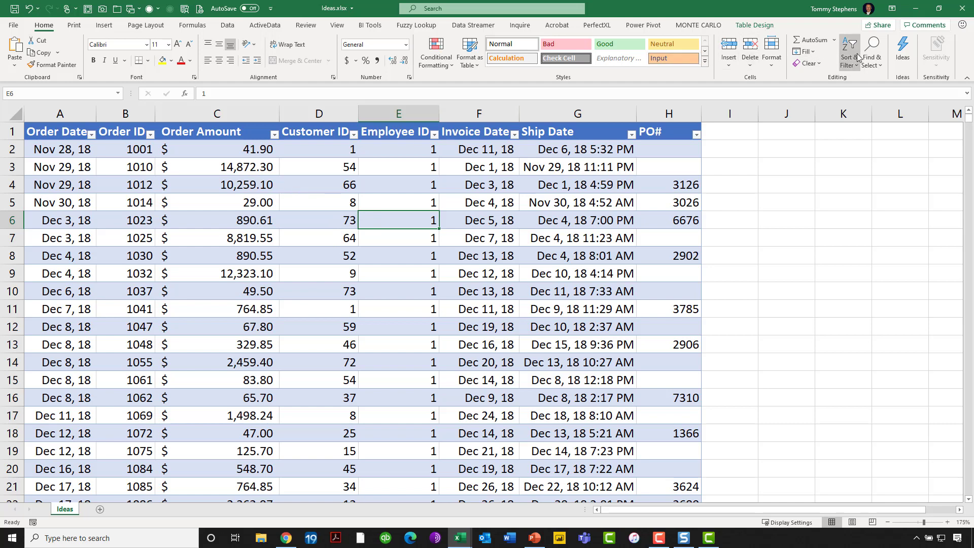
{"action": "left_click", "coordinate": [902, 53]}
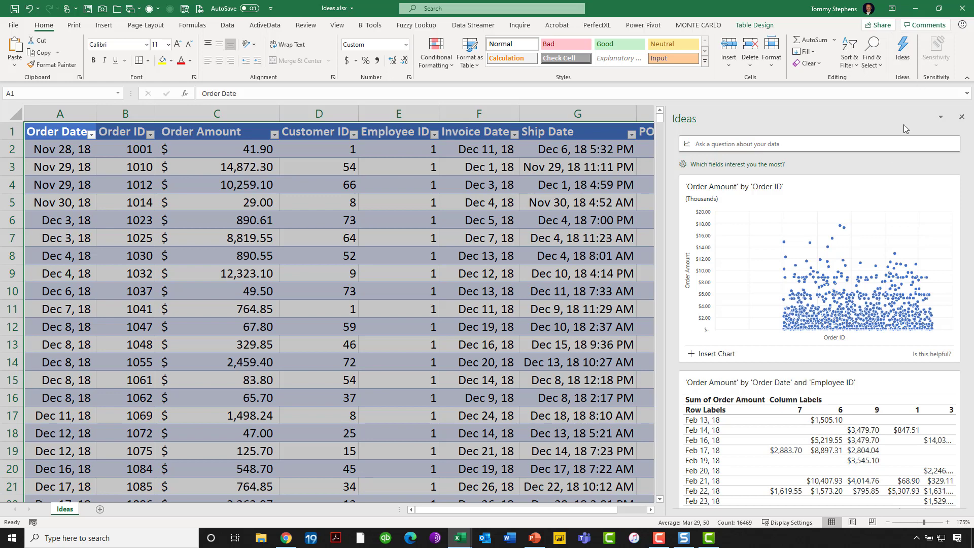
Show all 38 Ideas results and browse insights, including Employee ID 7's five Order Amount outliers.
{"action": "scroll", "coordinate": [857, 223], "scroll_direction": "down", "scroll_amount": 3}
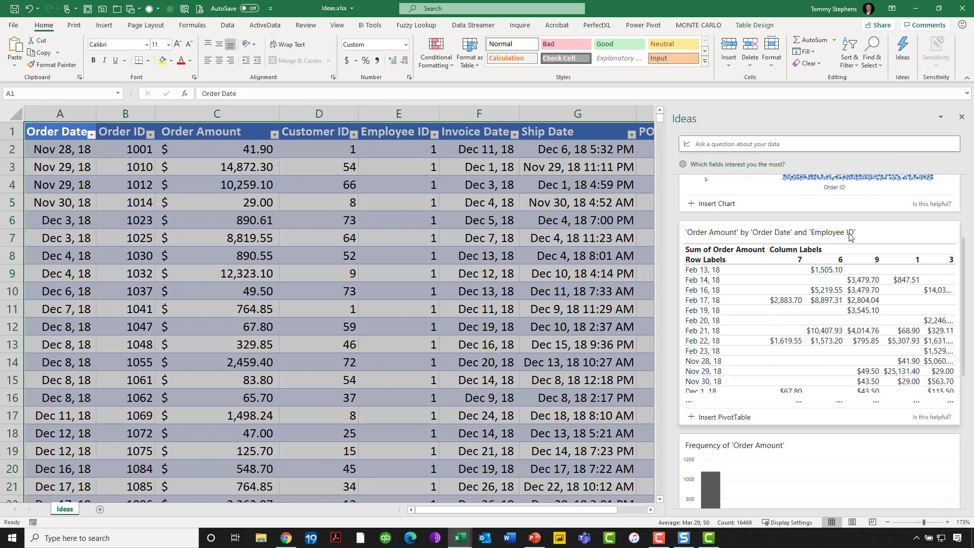
{"action": "scroll", "coordinate": [851, 237], "scroll_direction": "down", "scroll_amount": 5}
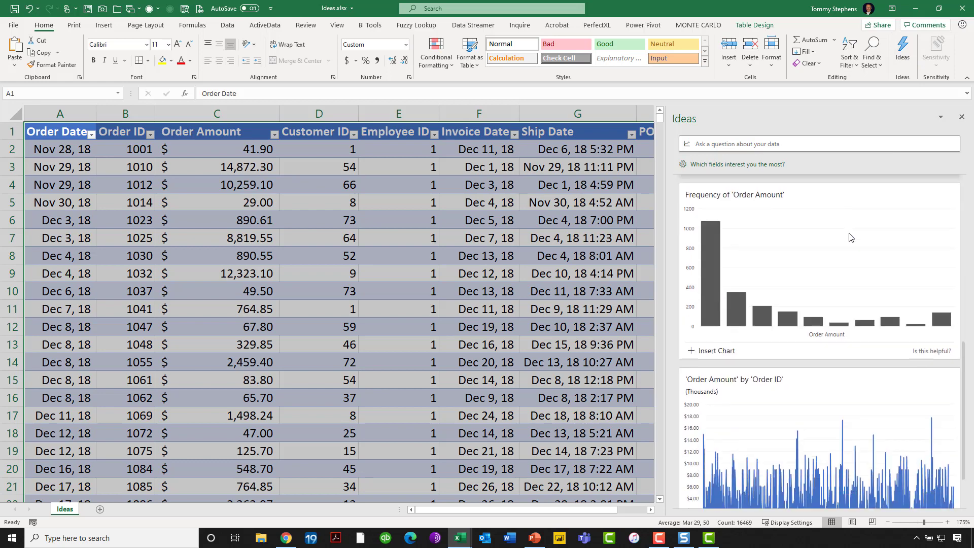
{"action": "scroll", "coordinate": [851, 237], "scroll_direction": "down", "scroll_amount": 2}
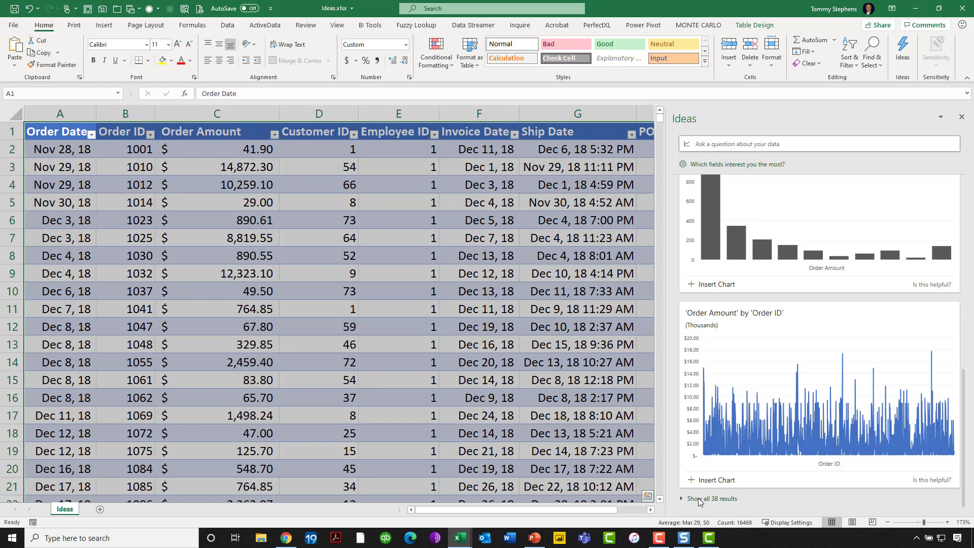
{"action": "left_click", "coordinate": [693, 499]}
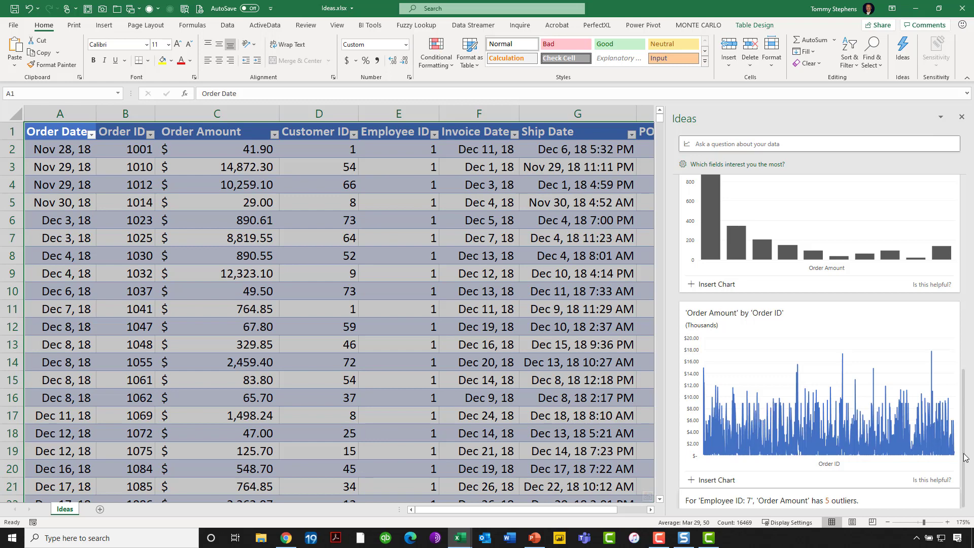
{"action": "scroll", "coordinate": [852, 325], "scroll_direction": "down", "scroll_amount": 1}
{"action": "scroll", "coordinate": [852, 325], "scroll_direction": "down", "scroll_amount": 10}
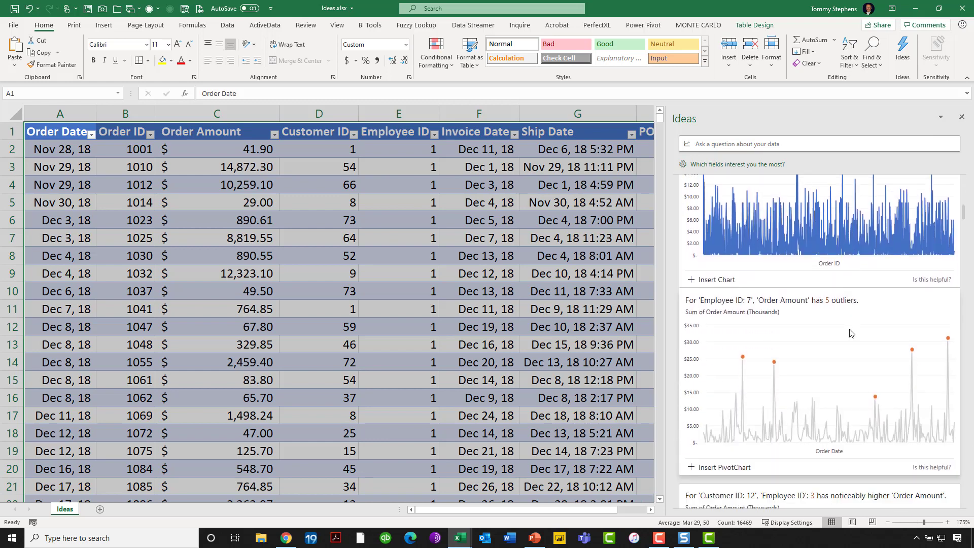
{"action": "scroll", "coordinate": [851, 333], "scroll_direction": "up", "scroll_amount": 3}
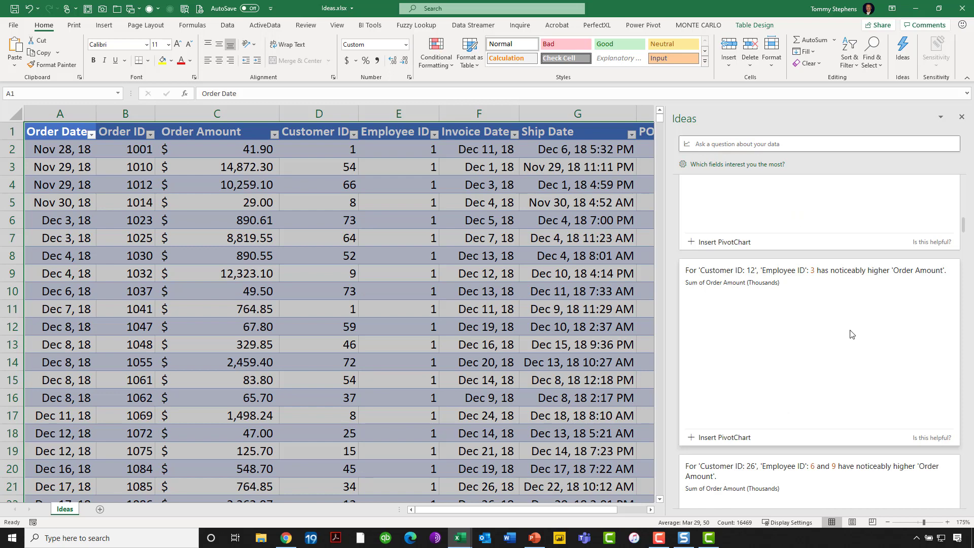
{"action": "scroll", "coordinate": [852, 335], "scroll_direction": "up", "scroll_amount": 3}
{"action": "scroll", "coordinate": [852, 335], "scroll_direction": "up", "scroll_amount": 3}
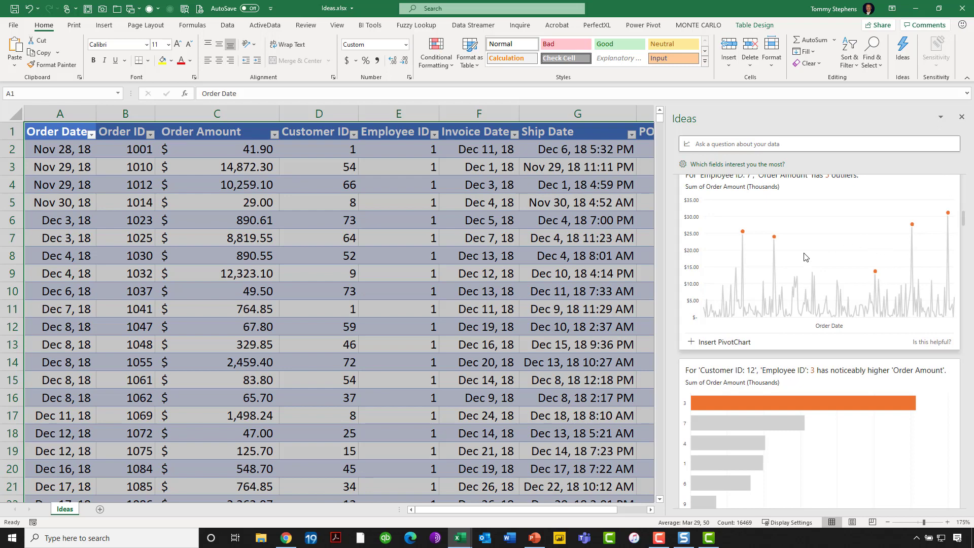
{"action": "scroll", "coordinate": [803, 269], "scroll_direction": "up", "scroll_amount": 1}
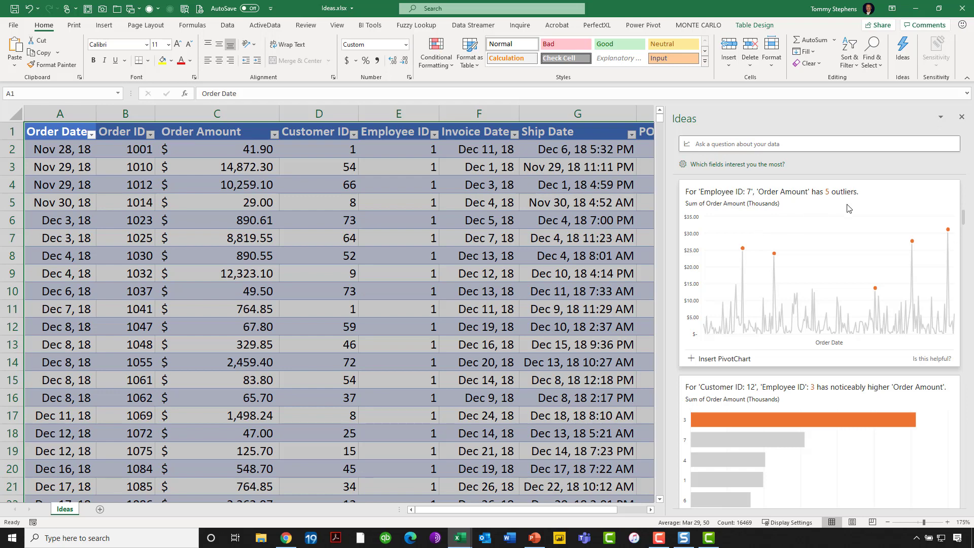
{"action": "scroll", "coordinate": [835, 398], "scroll_direction": "down", "scroll_amount": 5}
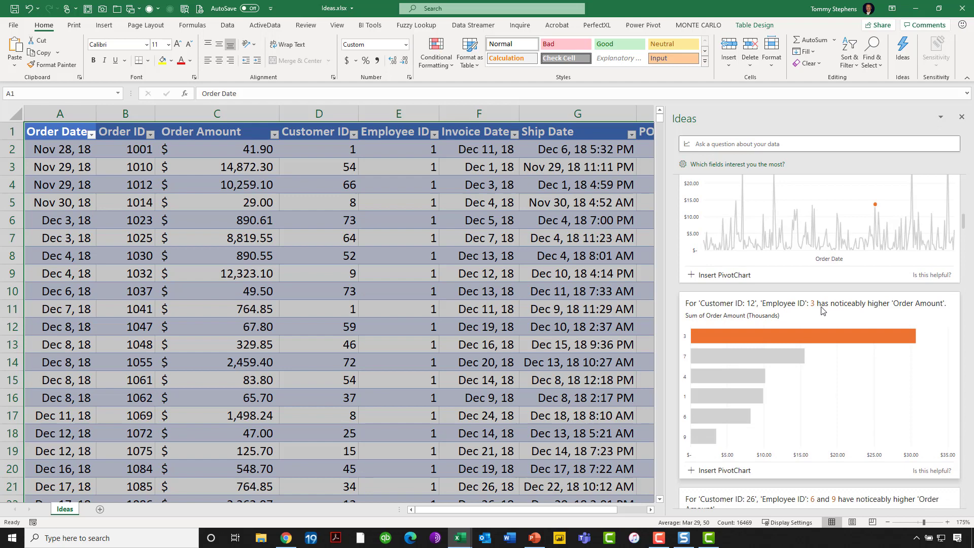
{"action": "scroll", "coordinate": [768, 325], "scroll_direction": "up", "scroll_amount": 5}
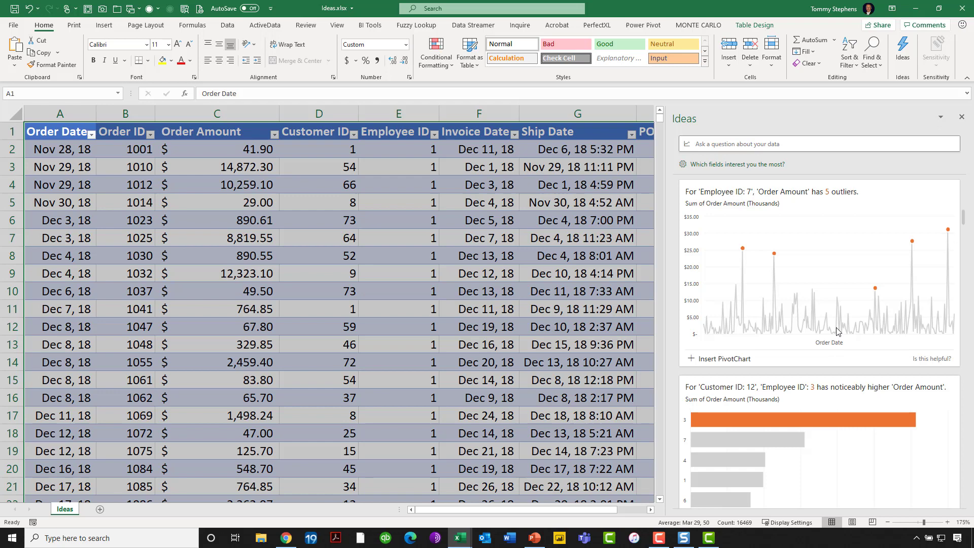
{"action": "scroll", "coordinate": [836, 331], "scroll_direction": "down", "scroll_amount": 3}
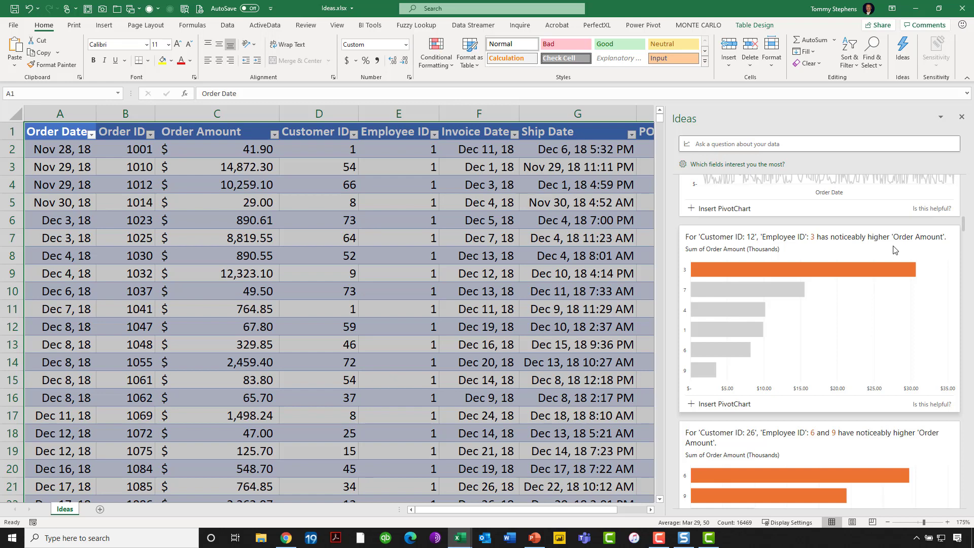
{"action": "scroll", "coordinate": [878, 362], "scroll_direction": "down", "scroll_amount": 3}
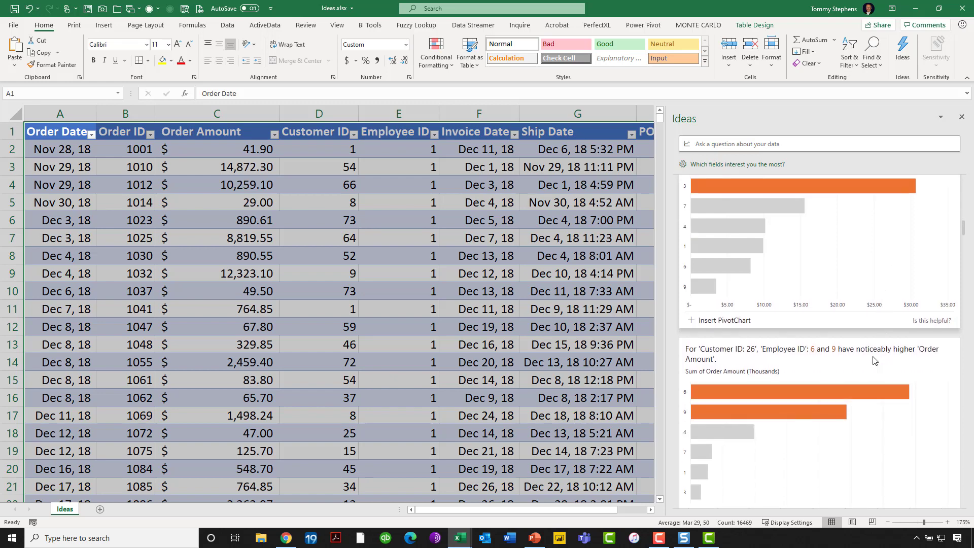
{"action": "scroll", "coordinate": [867, 361], "scroll_direction": "down", "scroll_amount": 1}
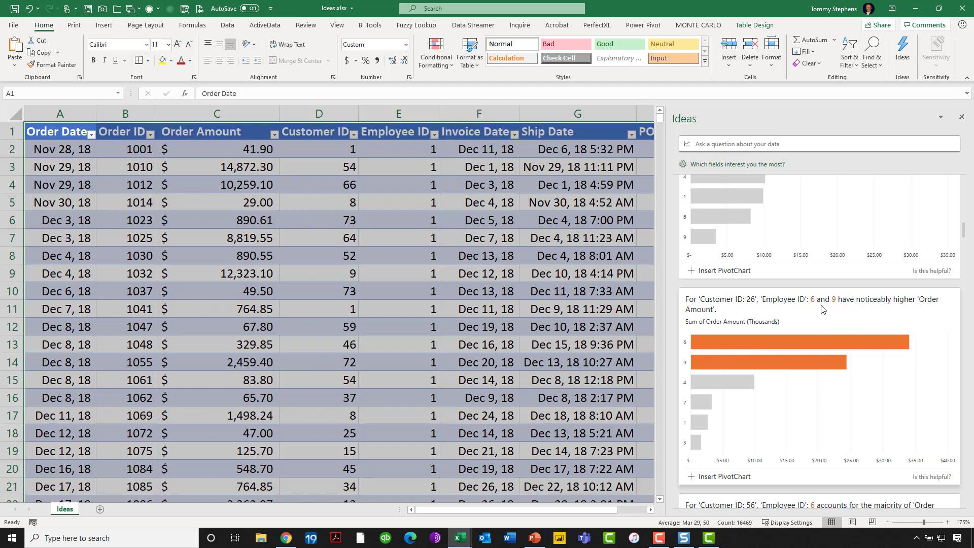
{"action": "scroll", "coordinate": [822, 309], "scroll_direction": "down", "scroll_amount": 1}
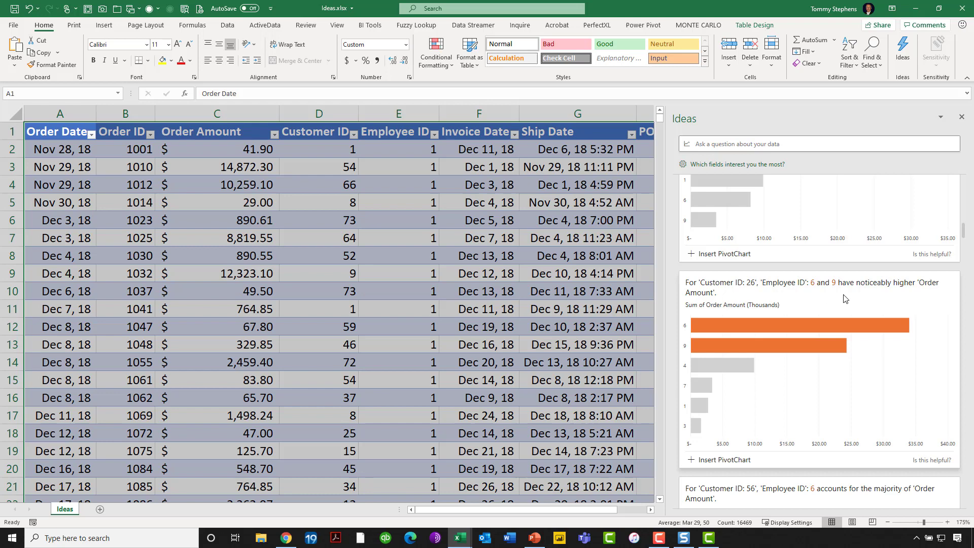
{"action": "scroll", "coordinate": [845, 293], "scroll_direction": "down", "scroll_amount": 3}
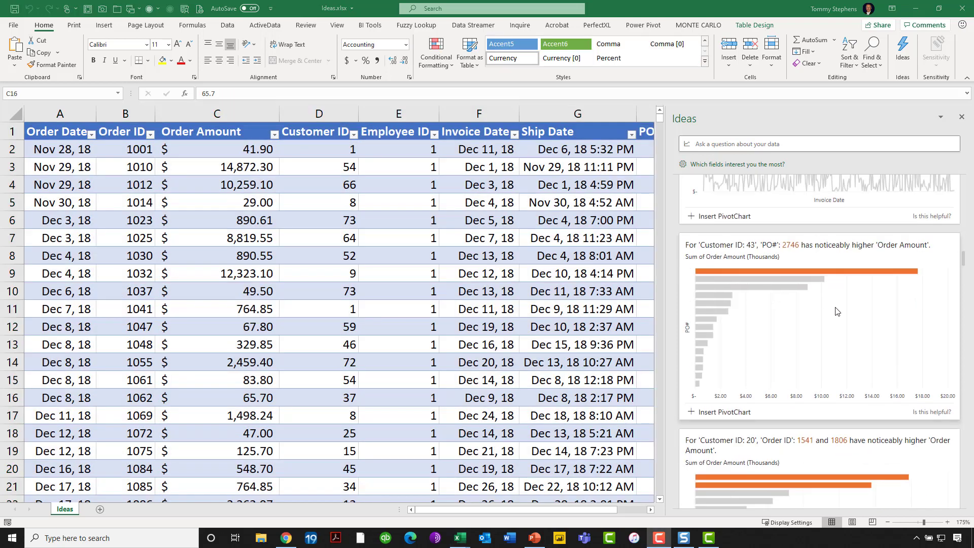
{"action": "scroll", "coordinate": [835, 306], "scroll_direction": "up", "scroll_amount": 6}
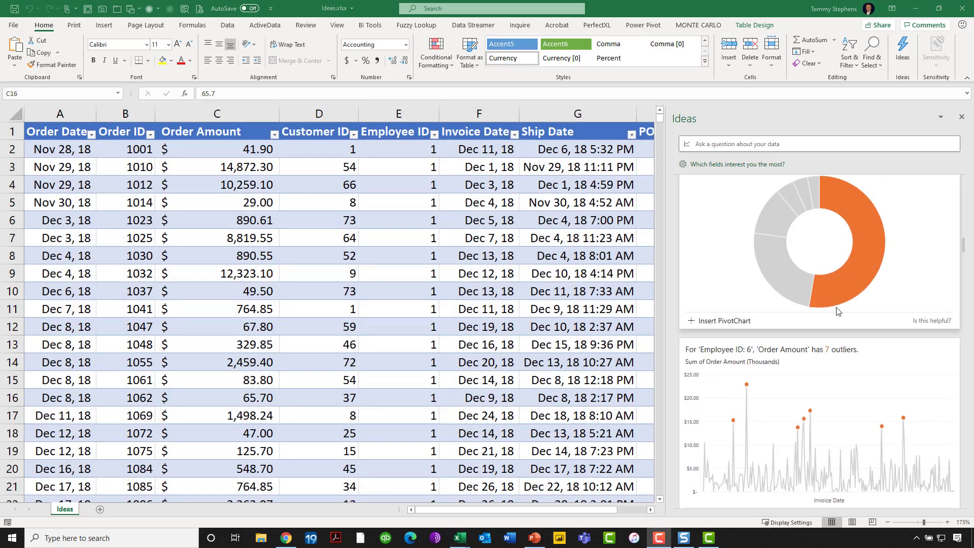
{"action": "scroll", "coordinate": [836, 307], "scroll_direction": "up", "scroll_amount": 4}
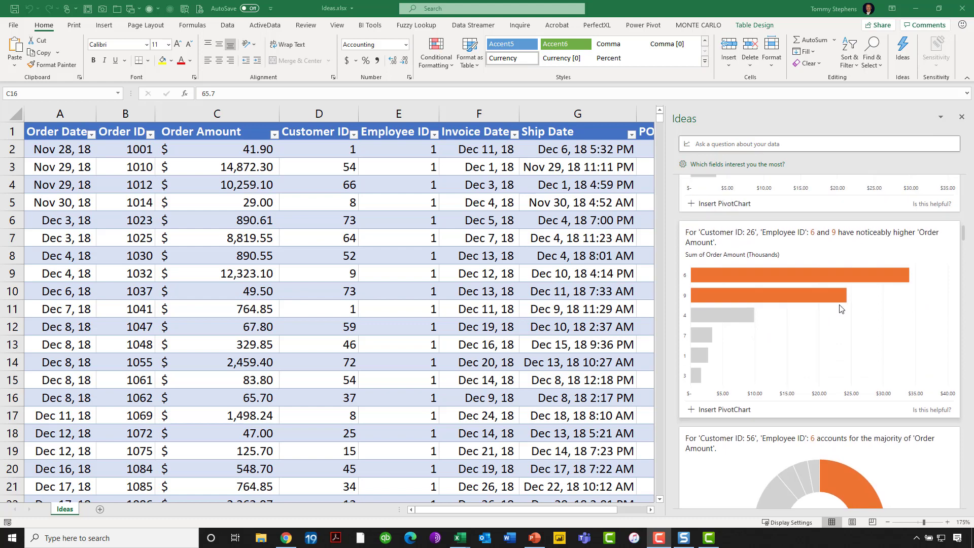
{"action": "scroll", "coordinate": [841, 308], "scroll_direction": "up", "scroll_amount": 1}
{"action": "scroll", "coordinate": [839, 306], "scroll_direction": "up", "scroll_amount": 10}
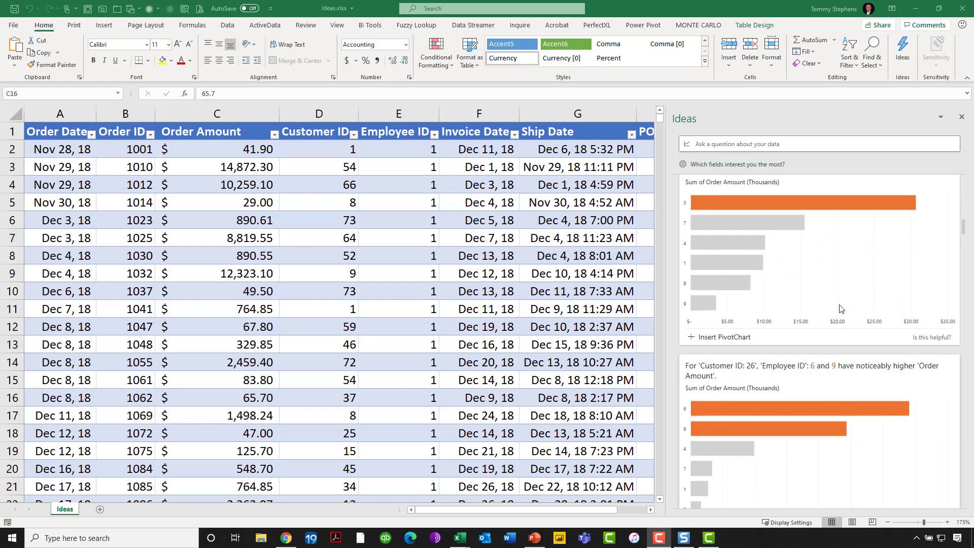
{"action": "scroll", "coordinate": [840, 307], "scroll_direction": "up", "scroll_amount": 5}
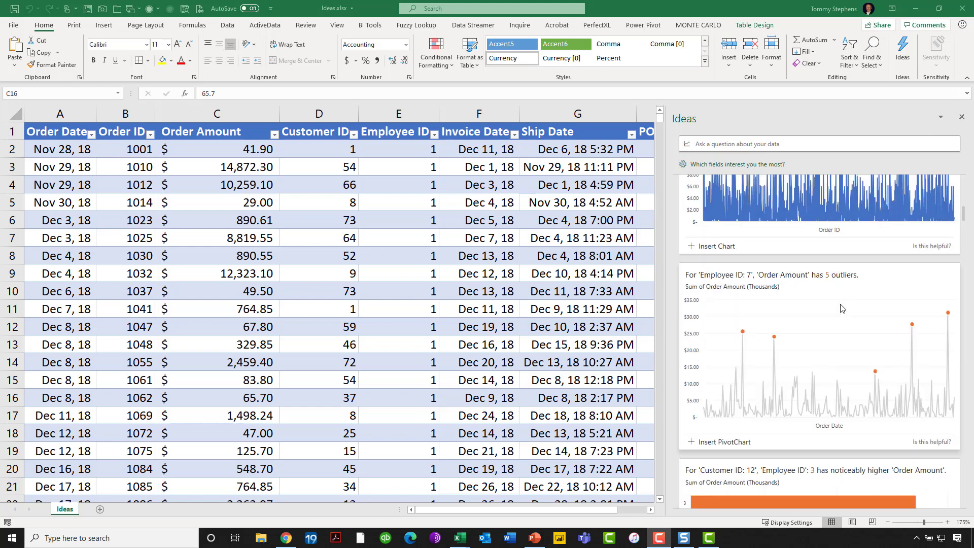
{"action": "scroll", "coordinate": [840, 302], "scroll_direction": "up", "scroll_amount": 3}
{"action": "scroll", "coordinate": [839, 303], "scroll_direction": "down", "scroll_amount": 10}
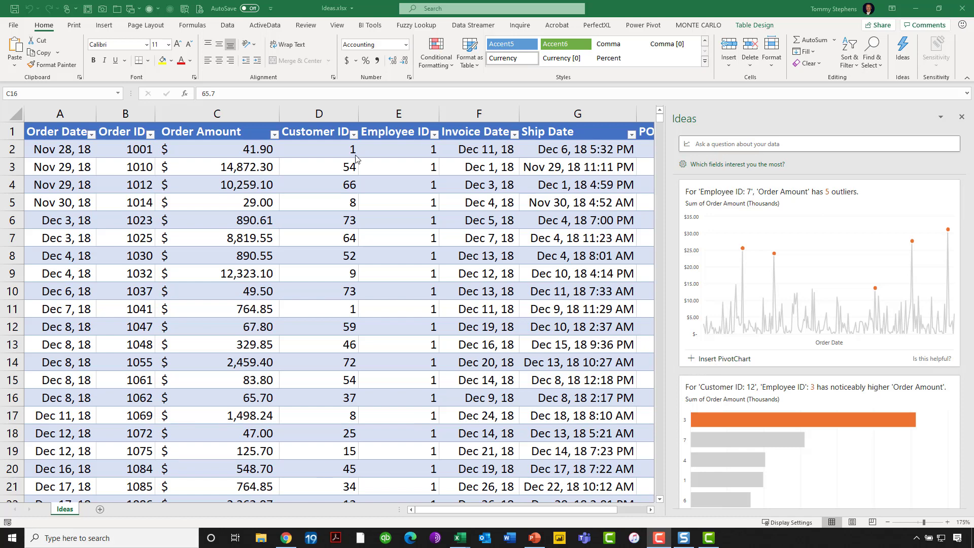
Ask Ideas 'sum of order amount for employee id 4' to get $631,799.77.
{"action": "left_click", "coordinate": [715, 142]}
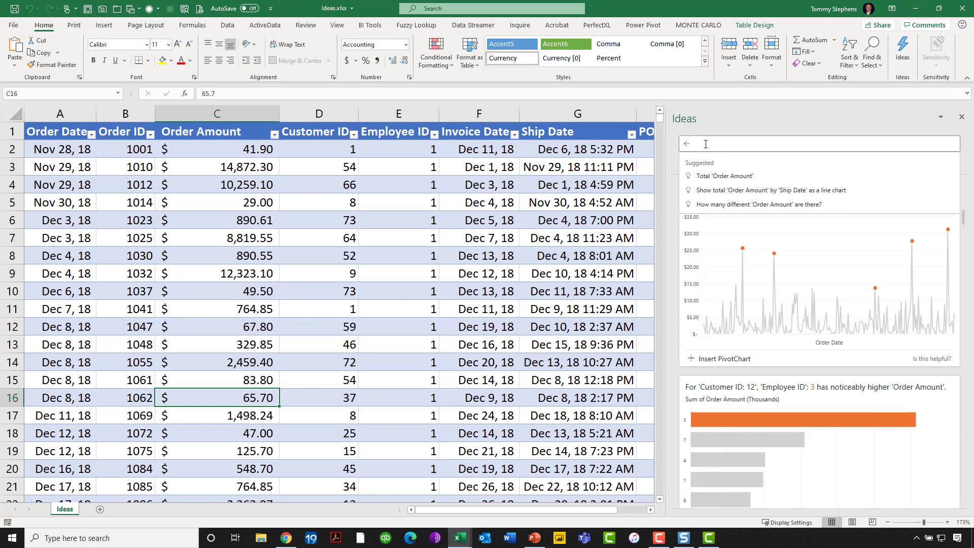
{"action": "type", "text": "sum"}
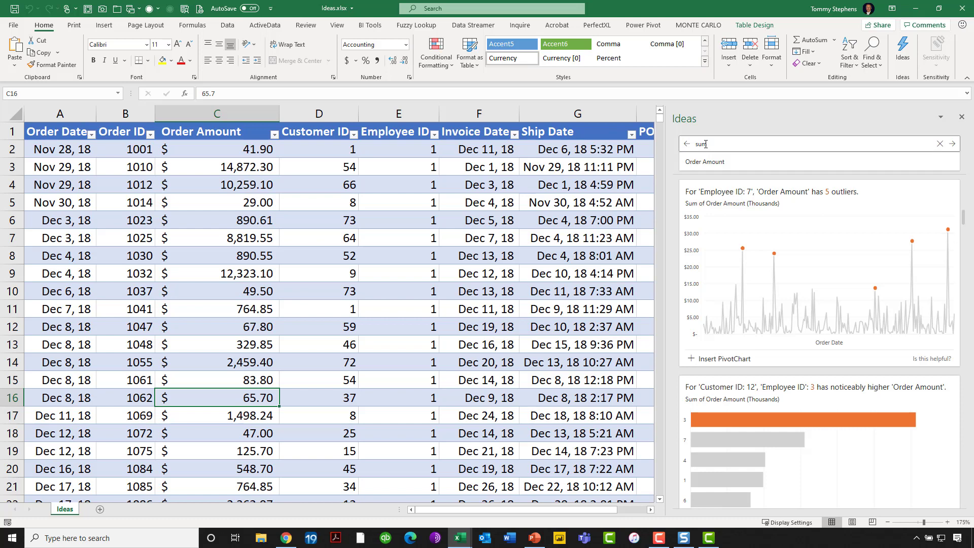
{"action": "type", "text": " of order amount for employee id 4"}
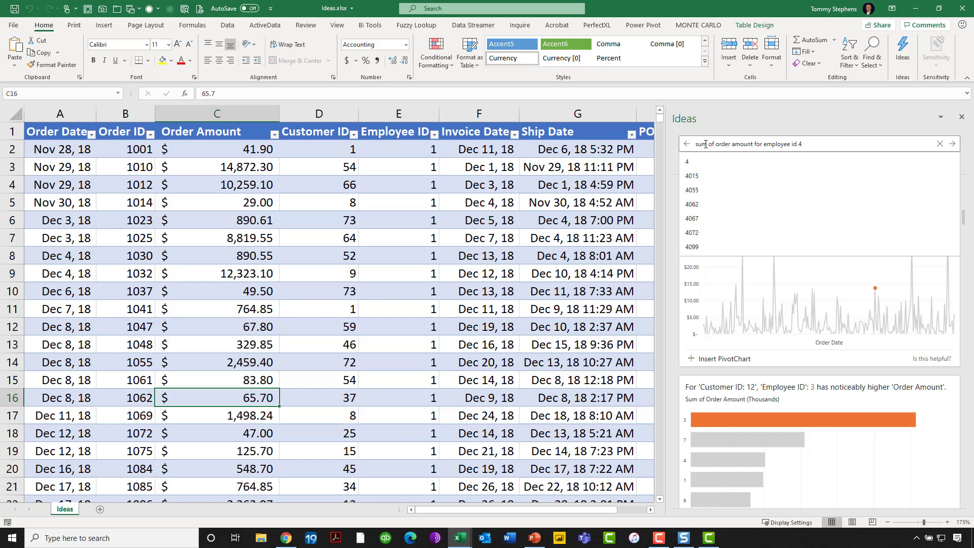
{"action": "key", "text": "Return"}
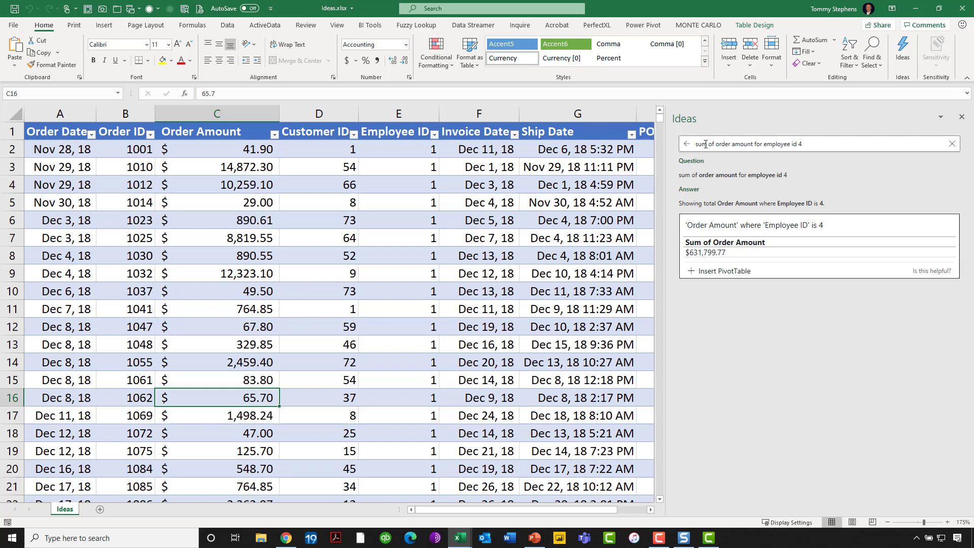
Refine the Ideas question to 'sum of order amount for employee id 4 in December'.
{"action": "left_click", "coordinate": [815, 143]}
{"action": "key", "text": "Return"}
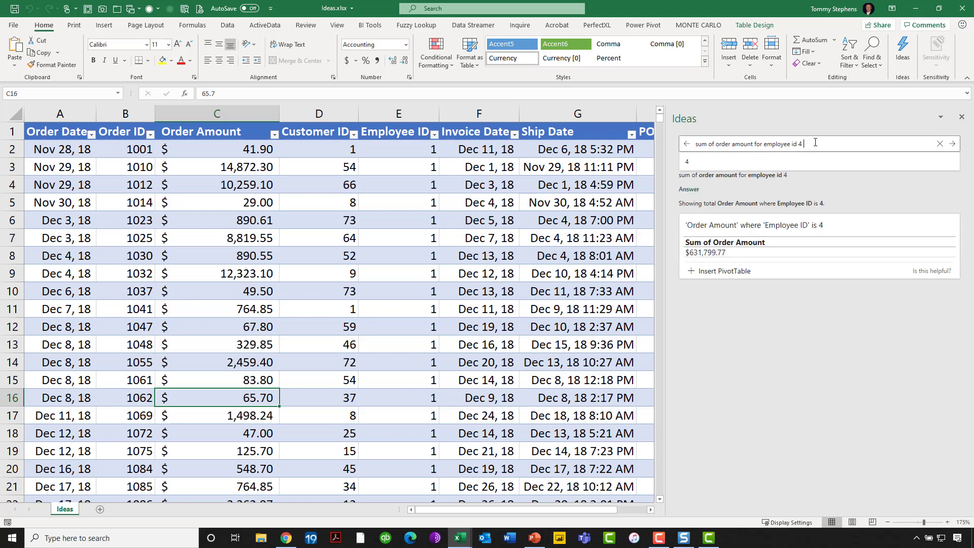
{"action": "type", "text": "in "}
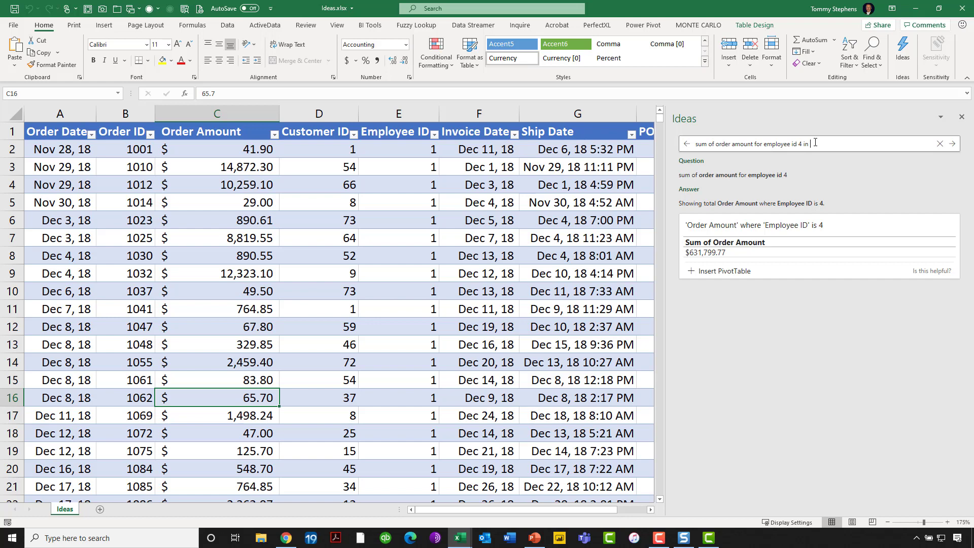
{"action": "type", "text": "December"}
{"action": "key", "text": "Return"}
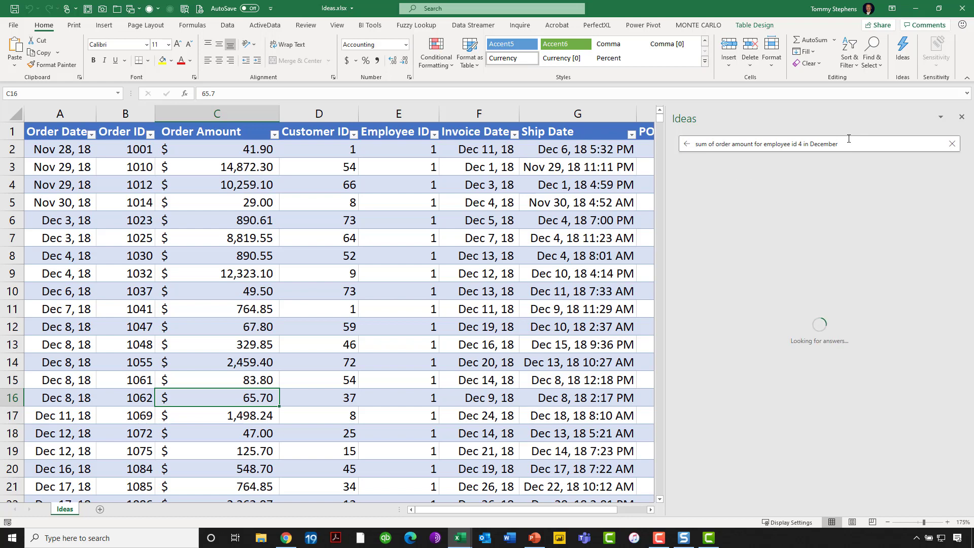